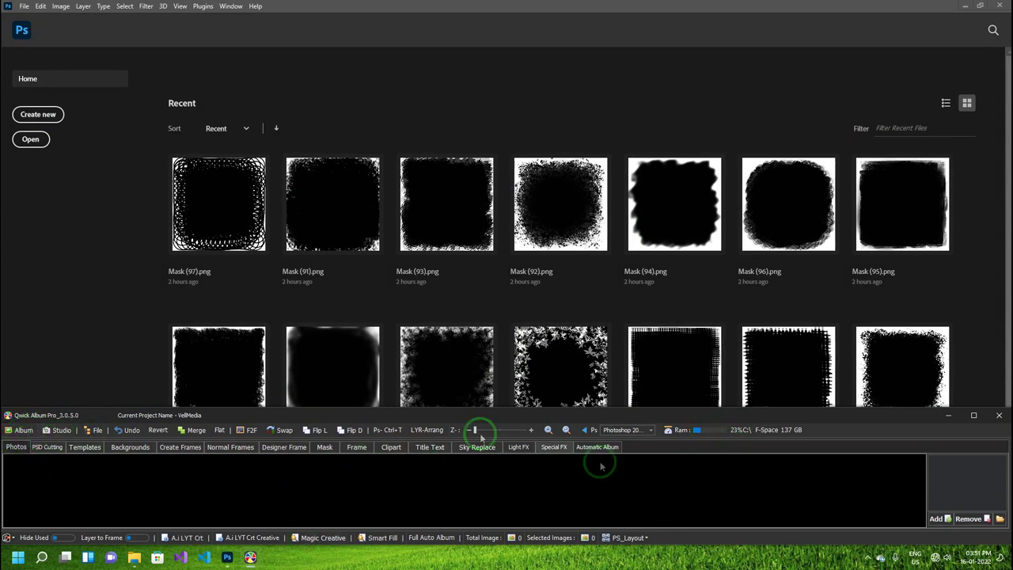
- Show the Studio panel with passport, lighting, retouching and background-cutting tools
click(60, 432)
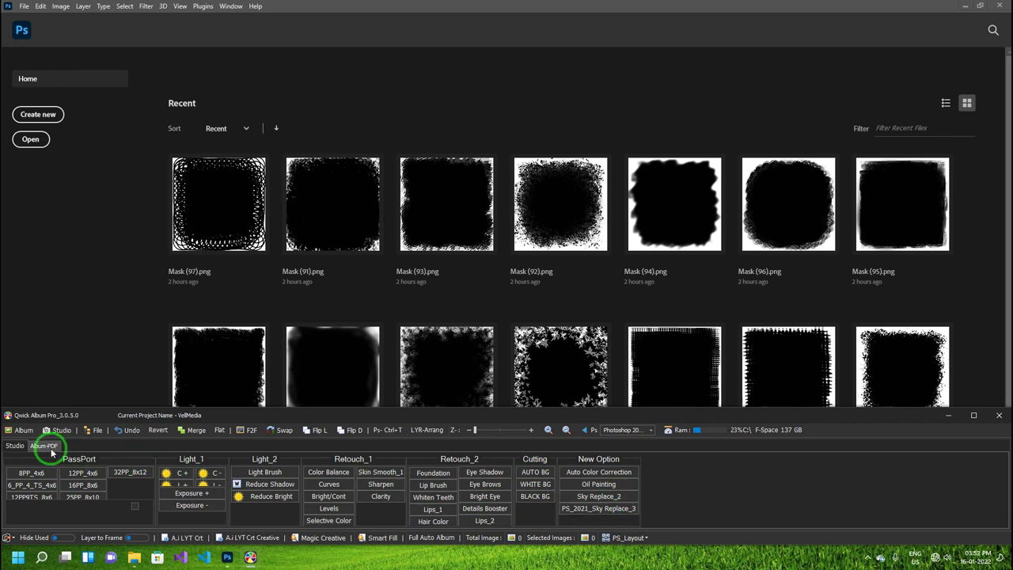
- Preview the Album-PDF export options, then go back to the Album workspace with its File menu listed
click(49, 448)
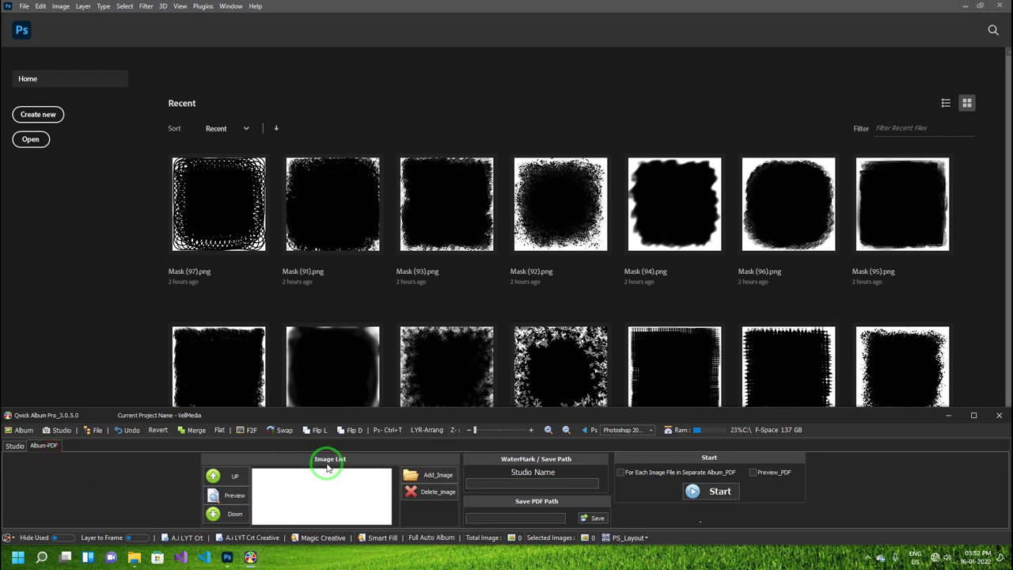
click(15, 446)
click(24, 430)
click(94, 430)
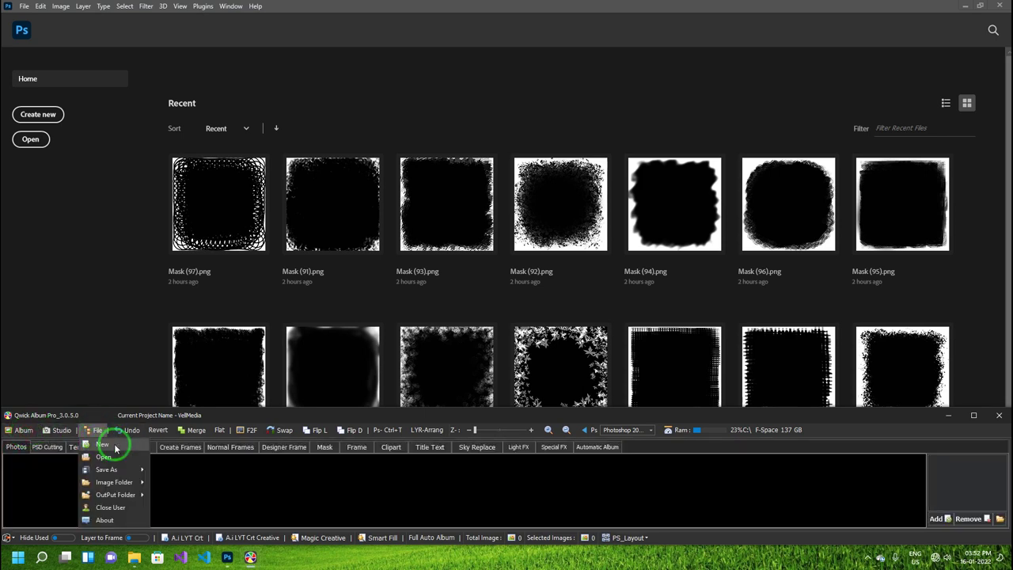
- Create a new Custom 91.44 x 30.48 cm (10800 × 3600 px) album spread in Photoshop
click(120, 449)
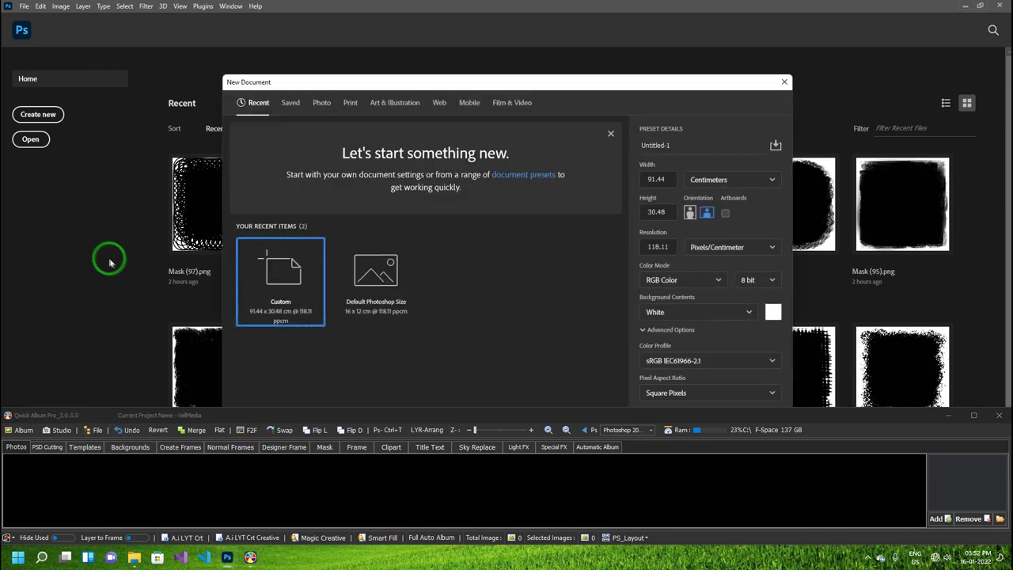
click(783, 84)
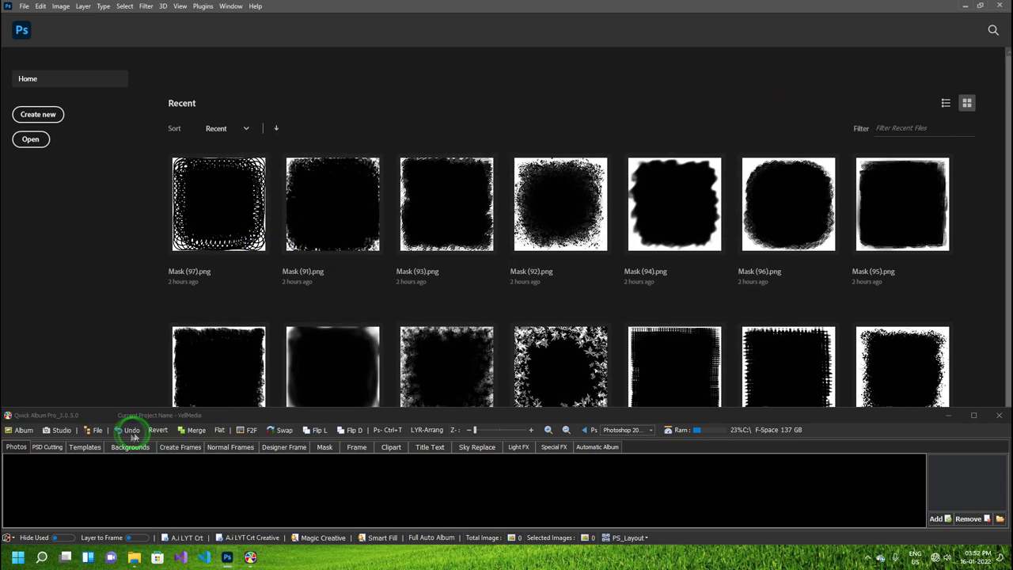
click(98, 431)
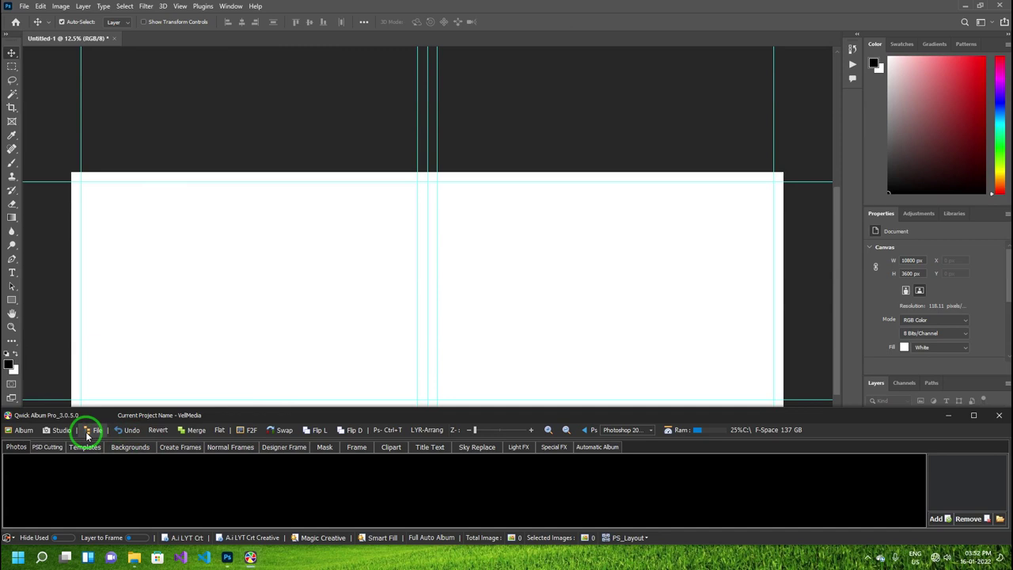
- Check Qwick Album's Open command against Photoshop's own File menu
click(87, 434)
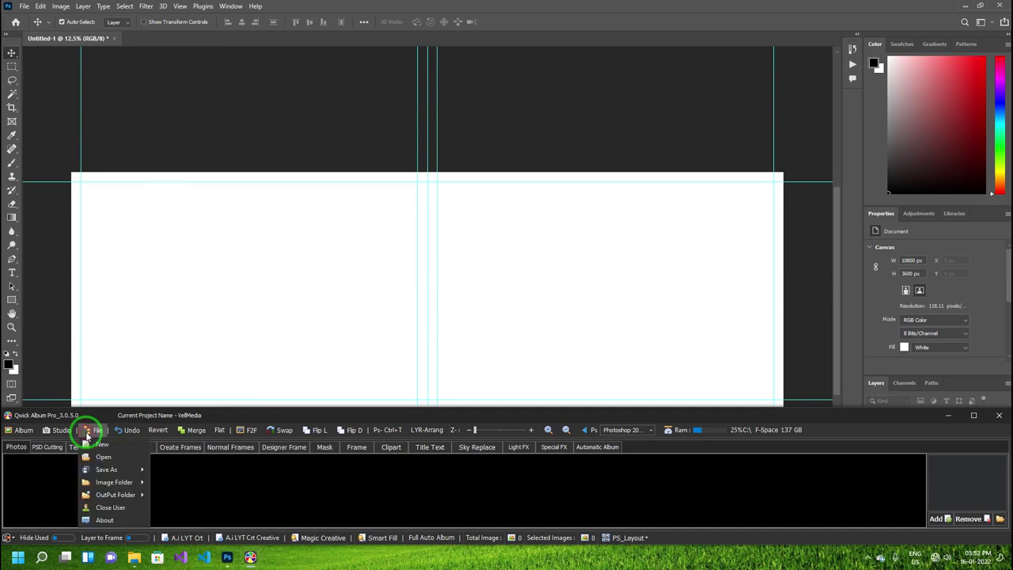
click(122, 460)
click(26, 8)
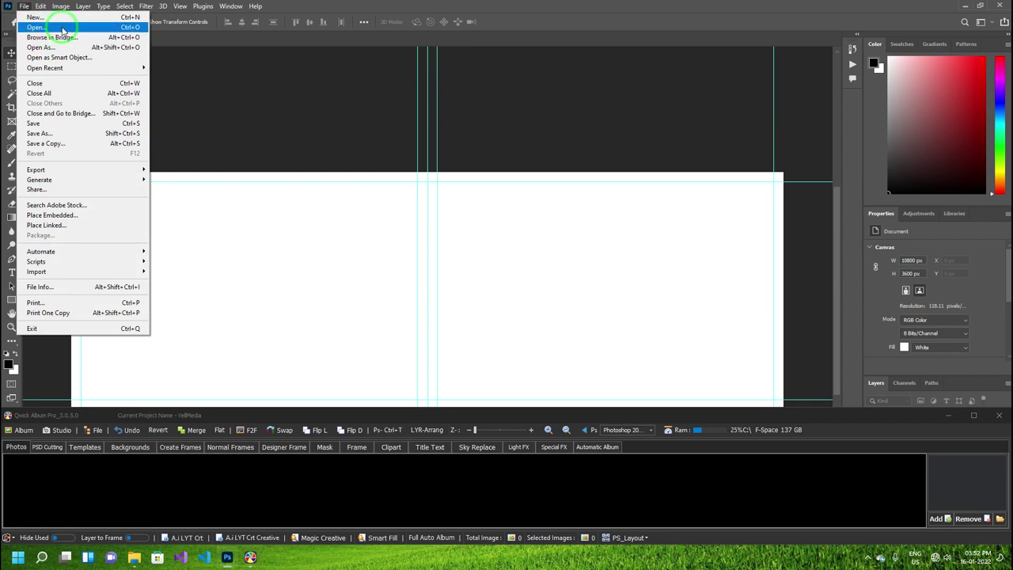
- Compare Qwick Album's Save As and close-session commands with Photoshop's save and close commands
click(97, 432)
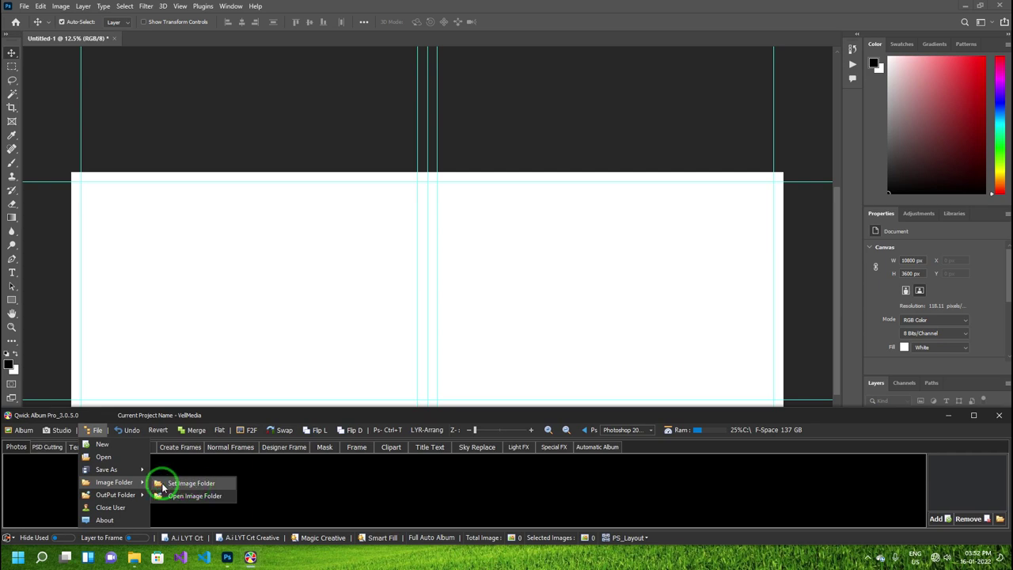
mouse_move(106, 469)
click(181, 497)
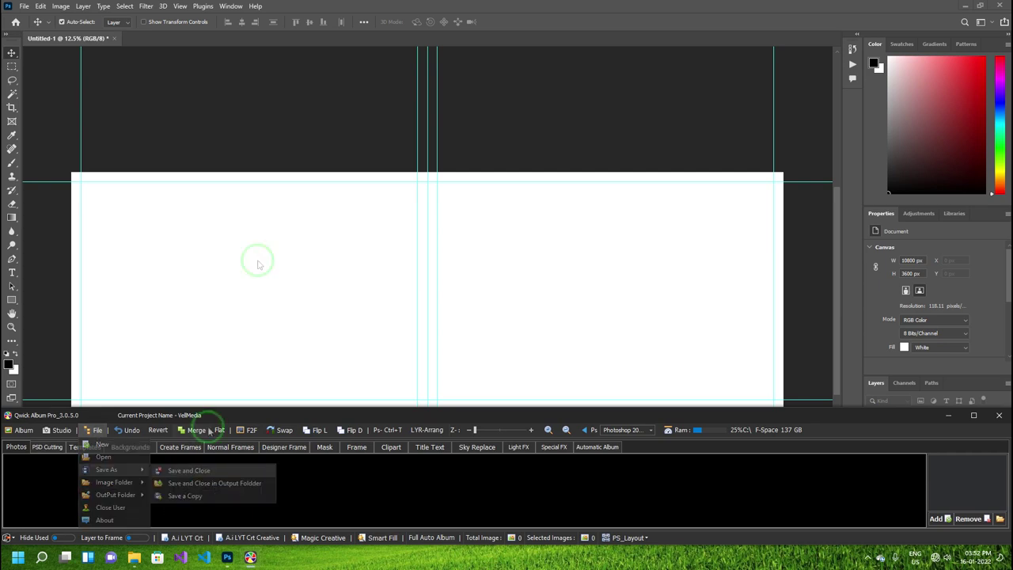
click(23, 6)
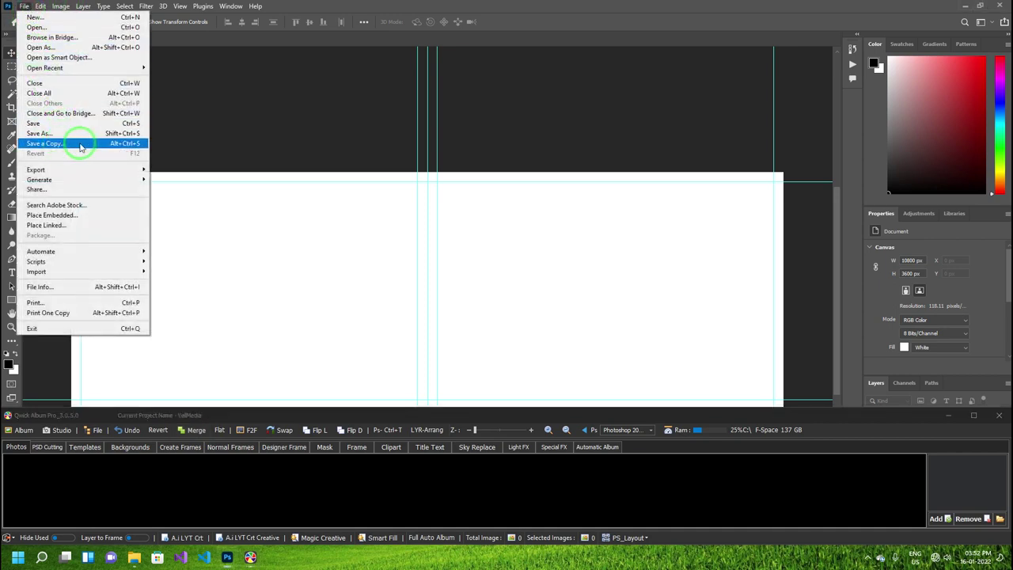
click(98, 430)
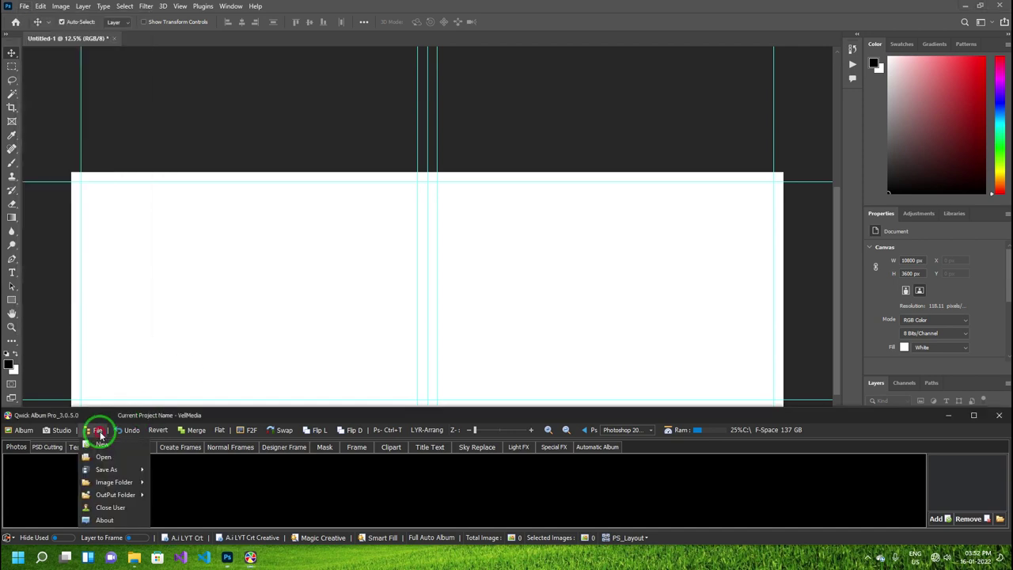
click(125, 509)
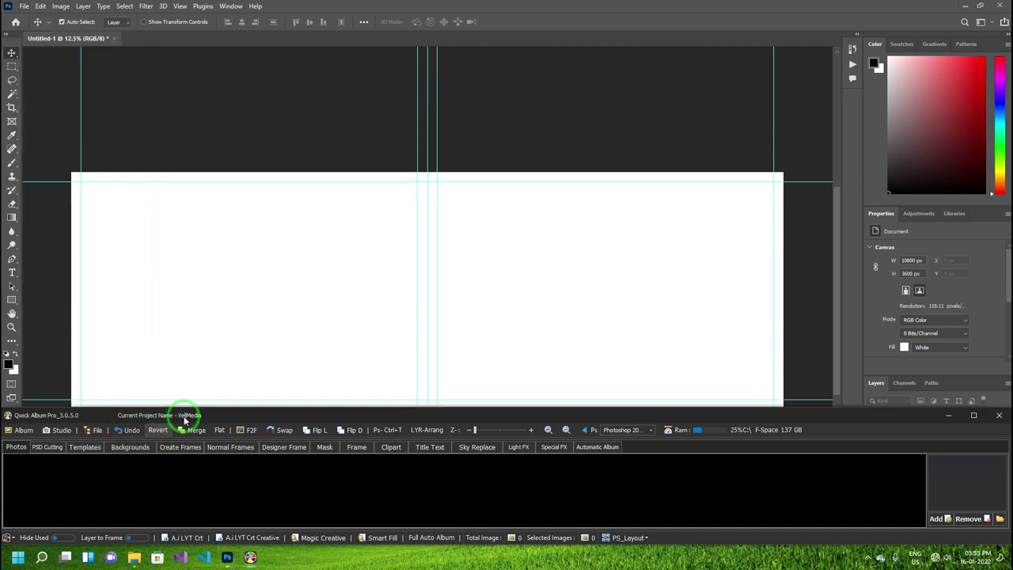
click(97, 430)
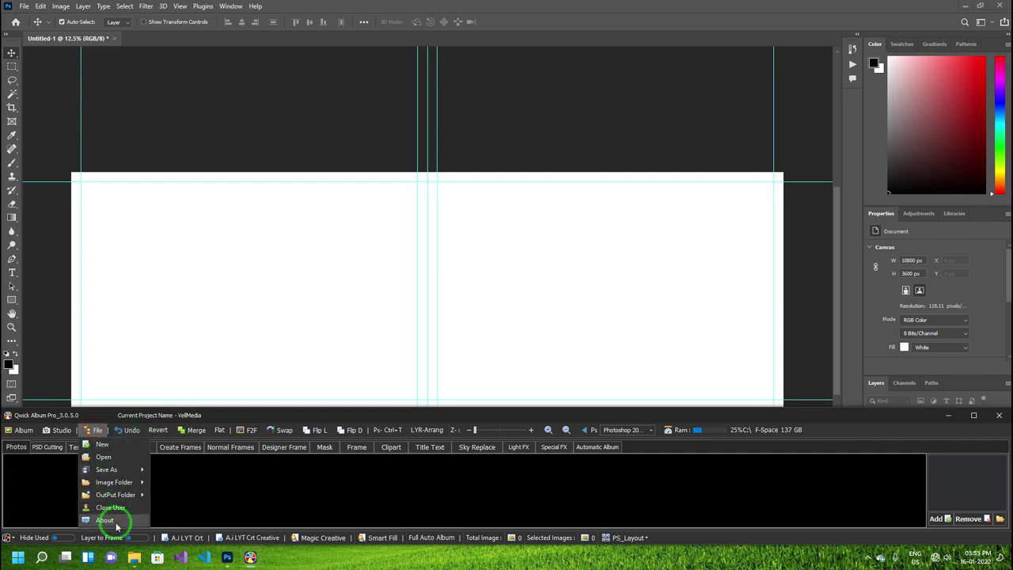
- View the About and licence details, close them, and undo the last spread change
click(116, 523)
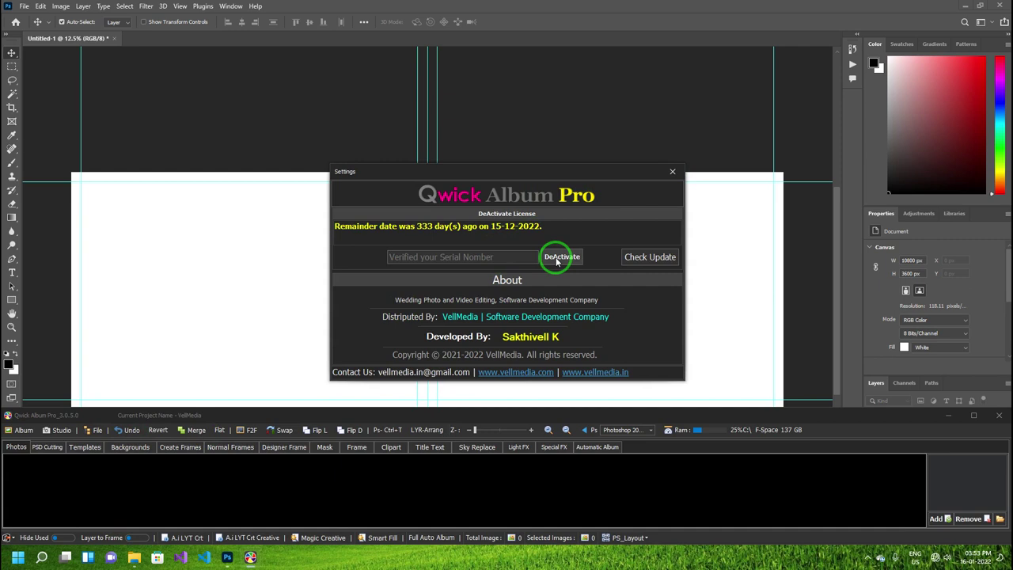
click(475, 257)
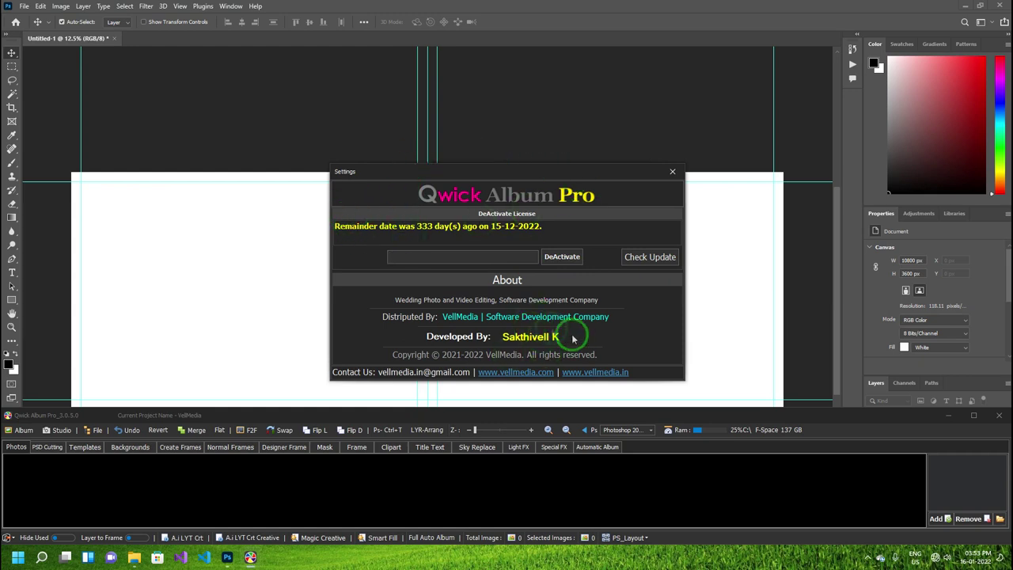
key(Escape)
click(129, 436)
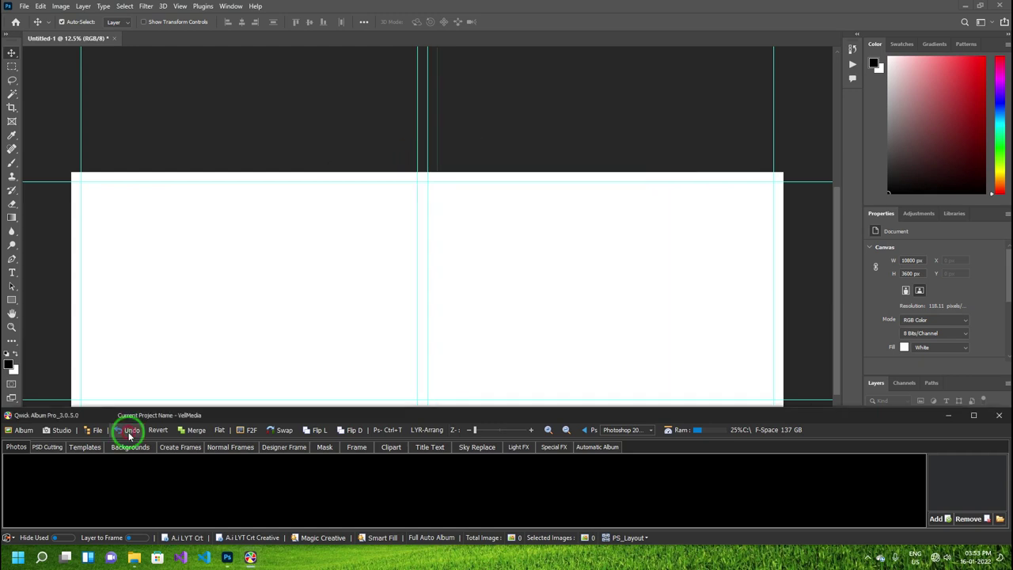
click(41, 5)
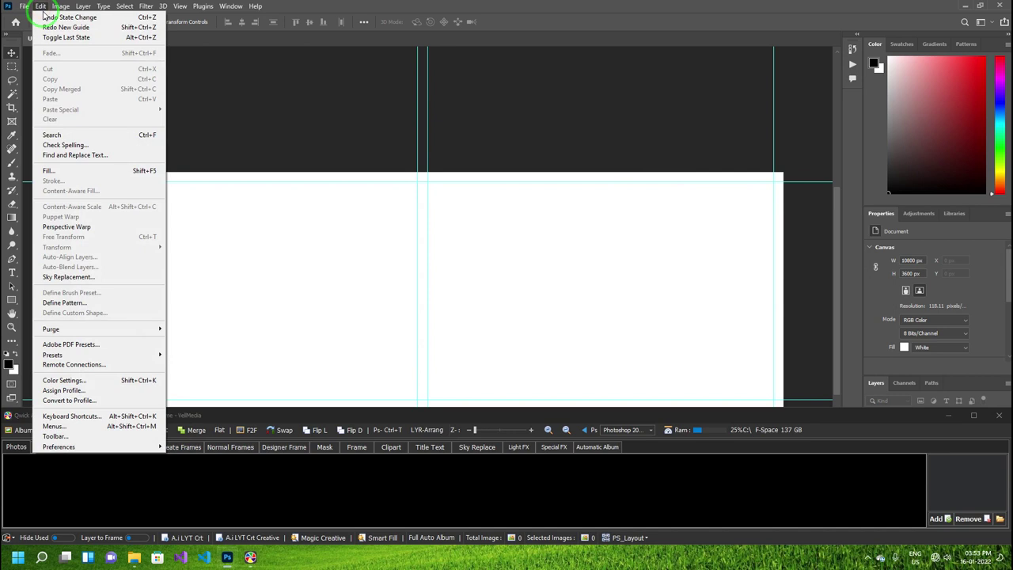
click(216, 476)
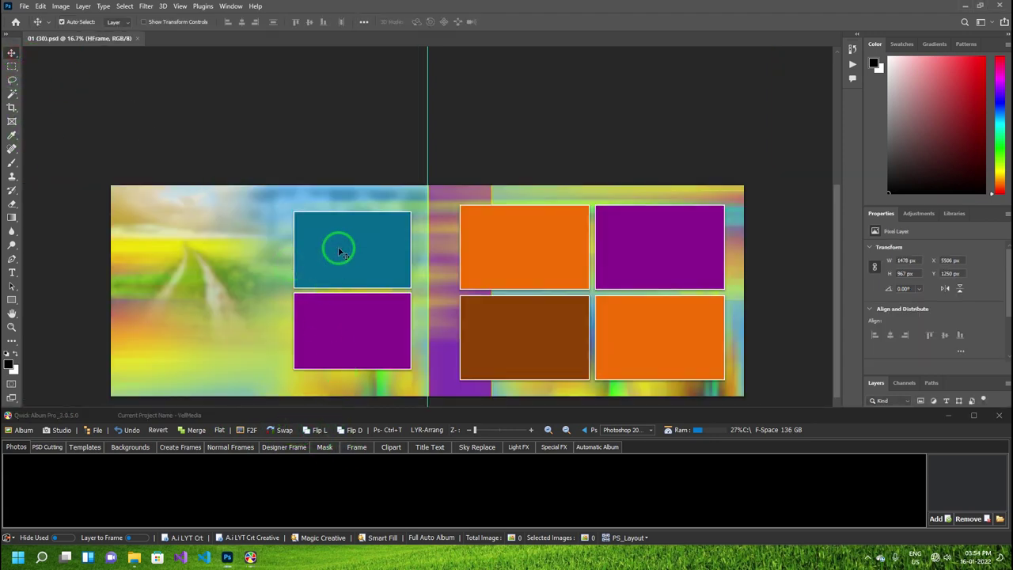
- Place the photo in the lower-left frame, flip it horizontally and back, then mirror and restore the spread
click(362, 338)
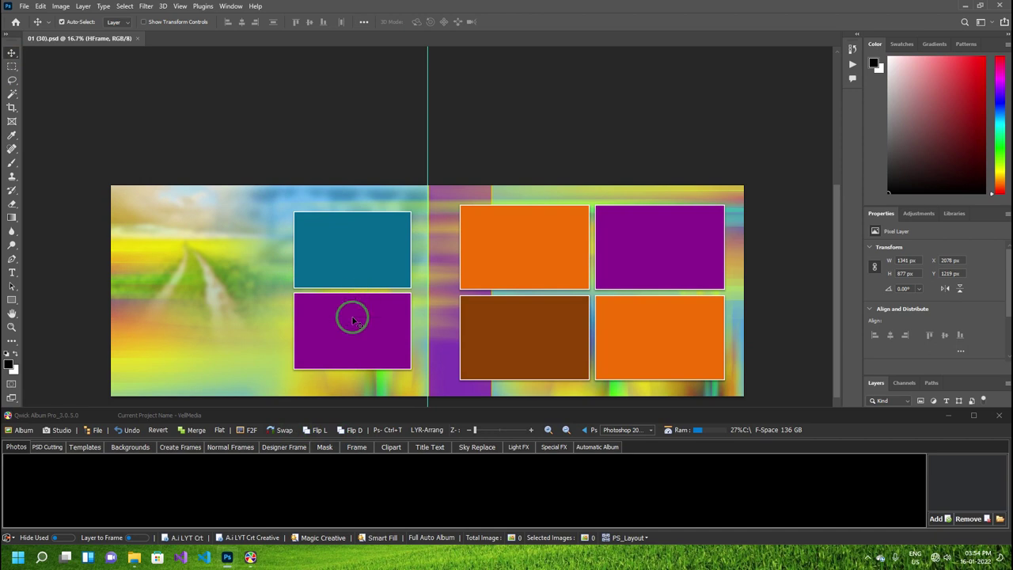
click(316, 431)
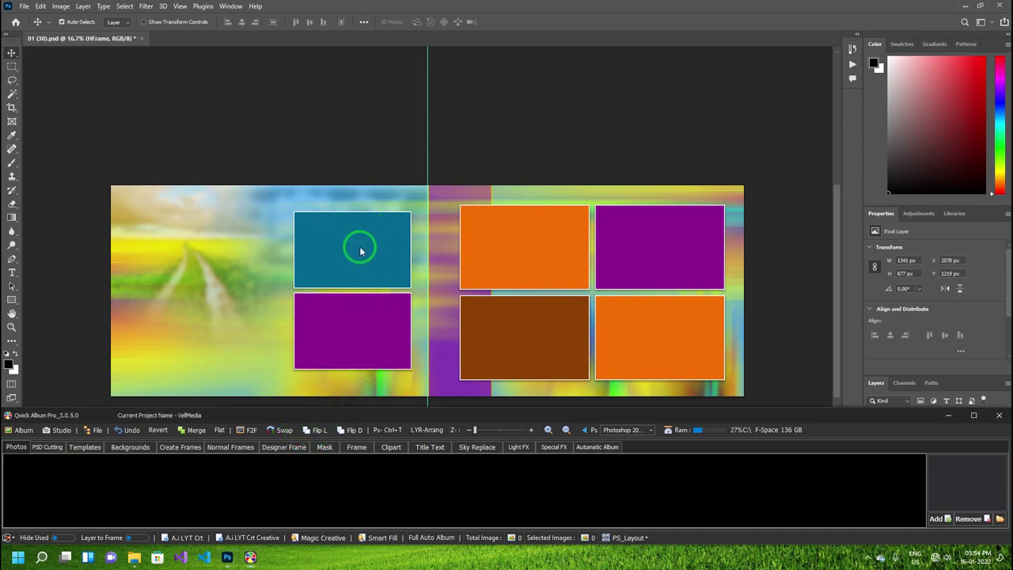
click(318, 432)
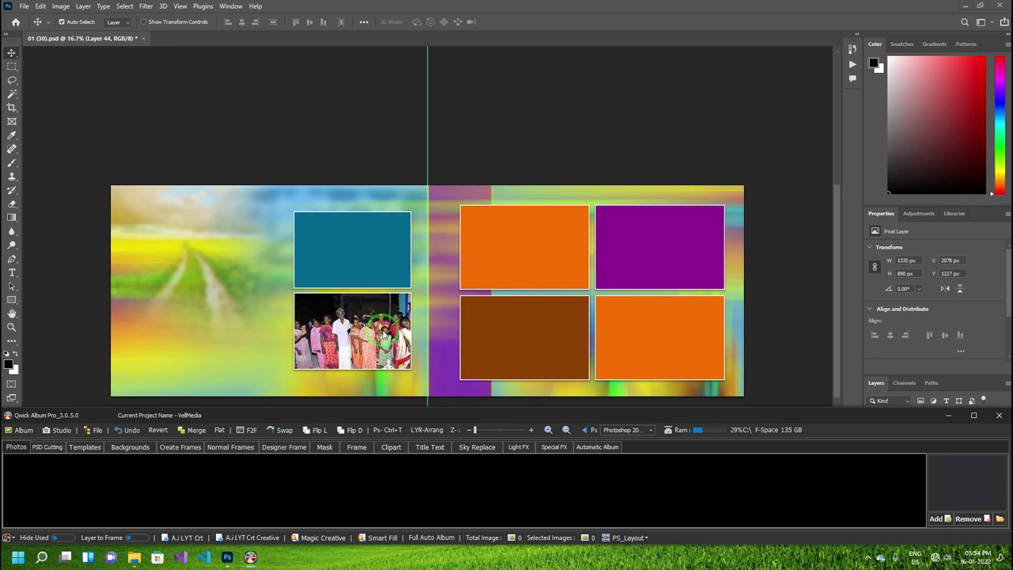
click(316, 434)
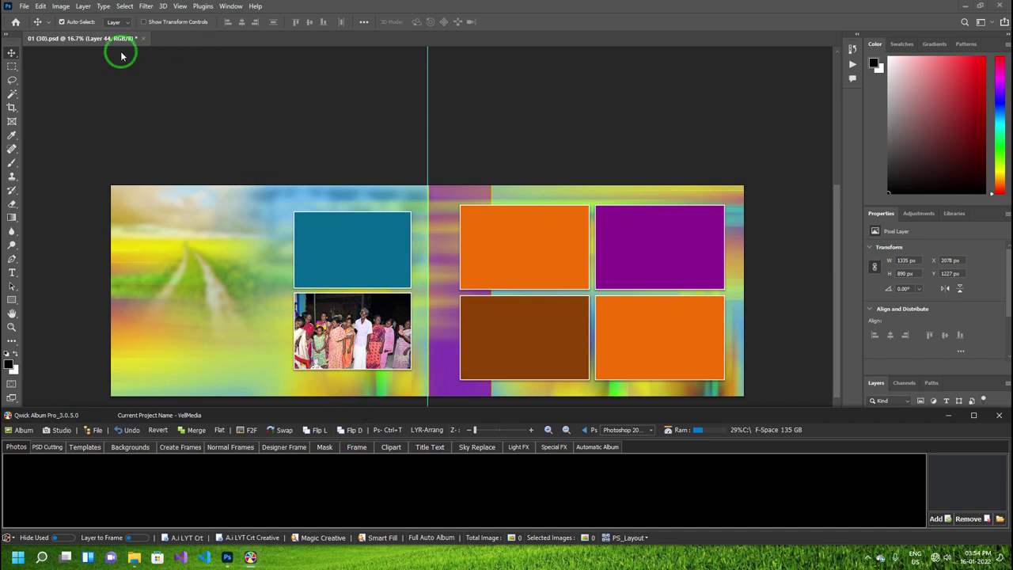
click(354, 438)
click(354, 437)
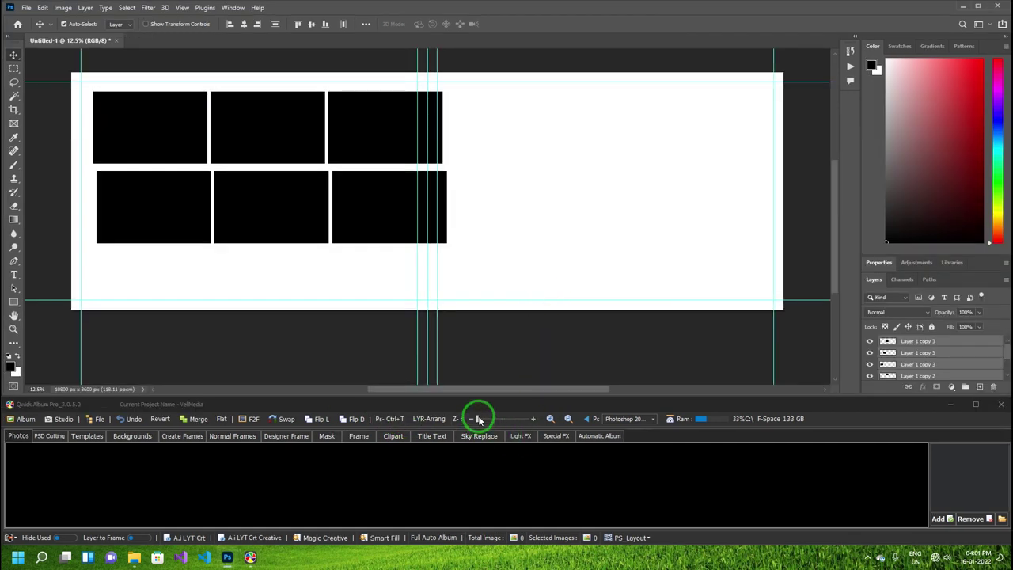
- Browse the Templates, PSD Cutting and Photos pages, ending on Photos
click(21, 420)
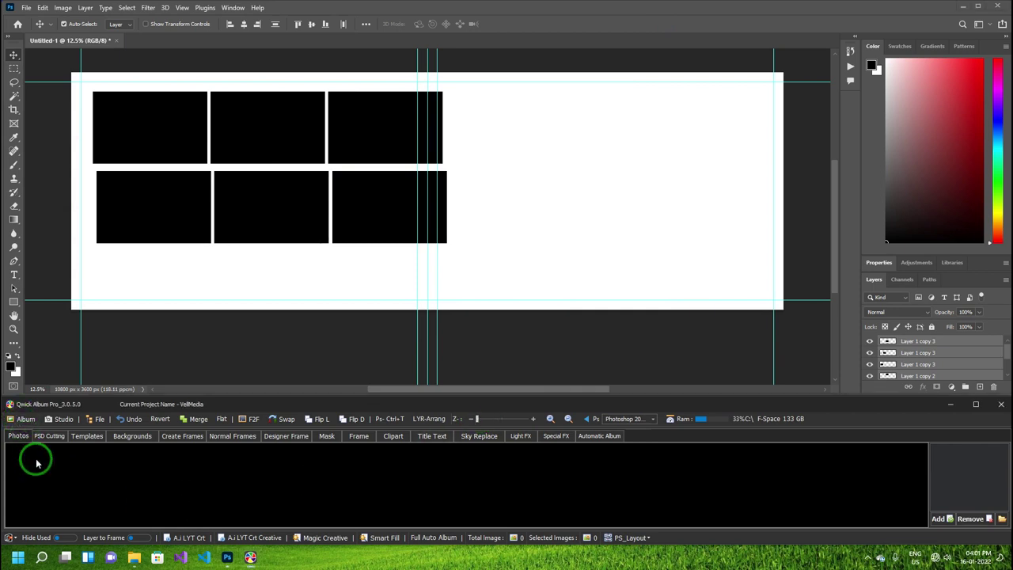
click(17, 421)
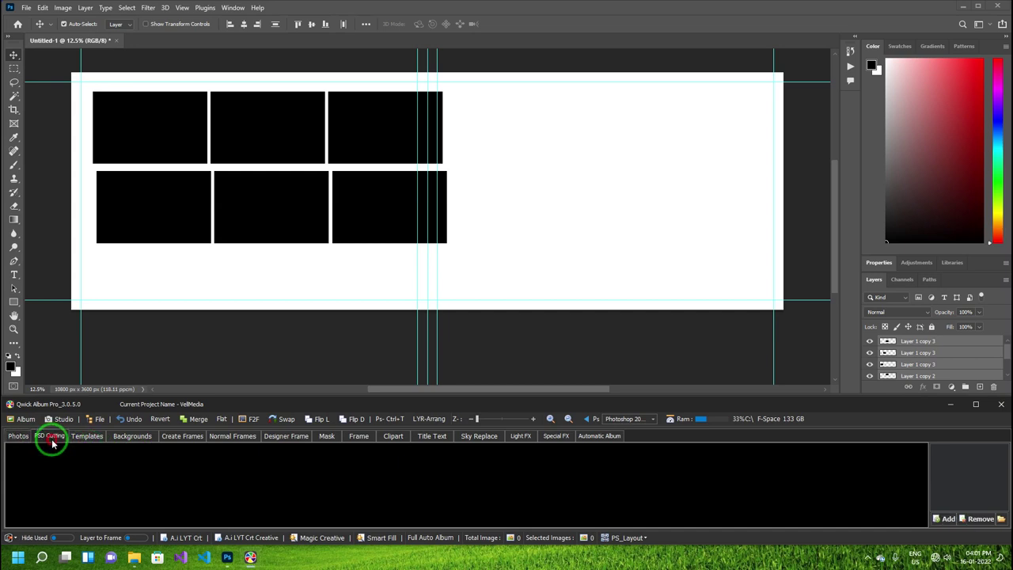
click(89, 436)
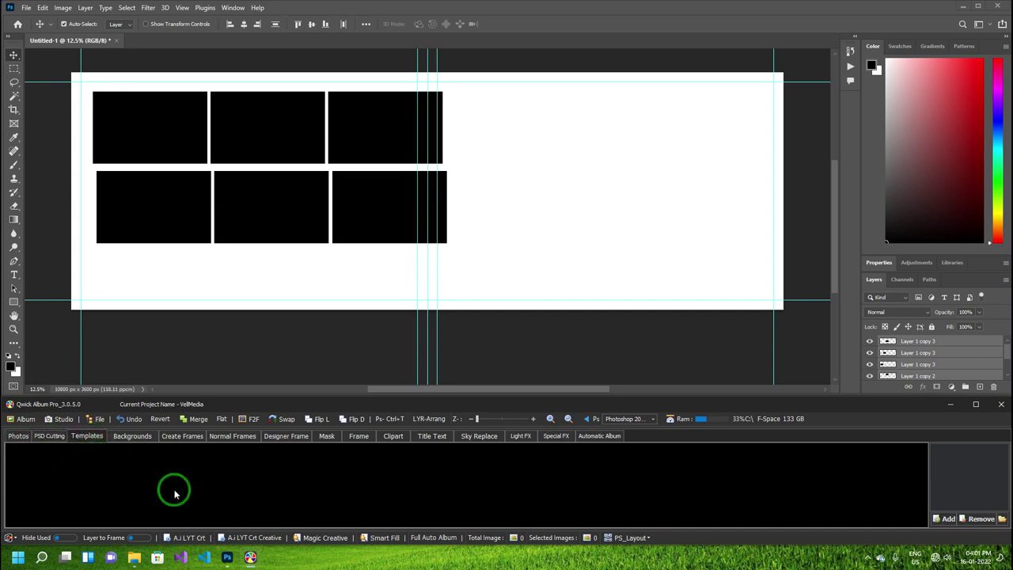
click(33, 438)
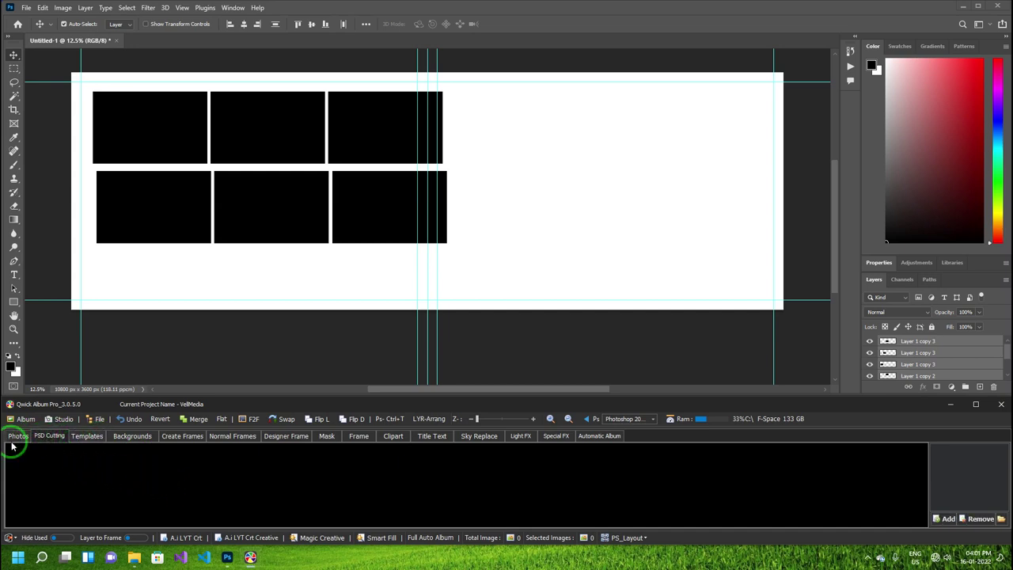
click(16, 436)
- Nudge the Z value up slightly and check the Photoshop version list (Auto, 2020, 2021, 2022)
drag(479, 420, 491, 422)
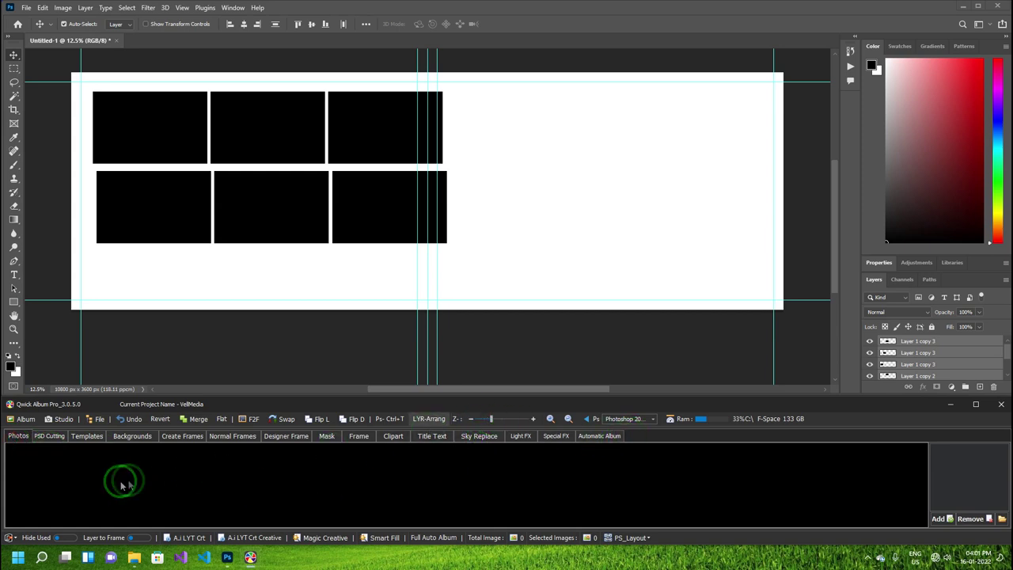
click(626, 419)
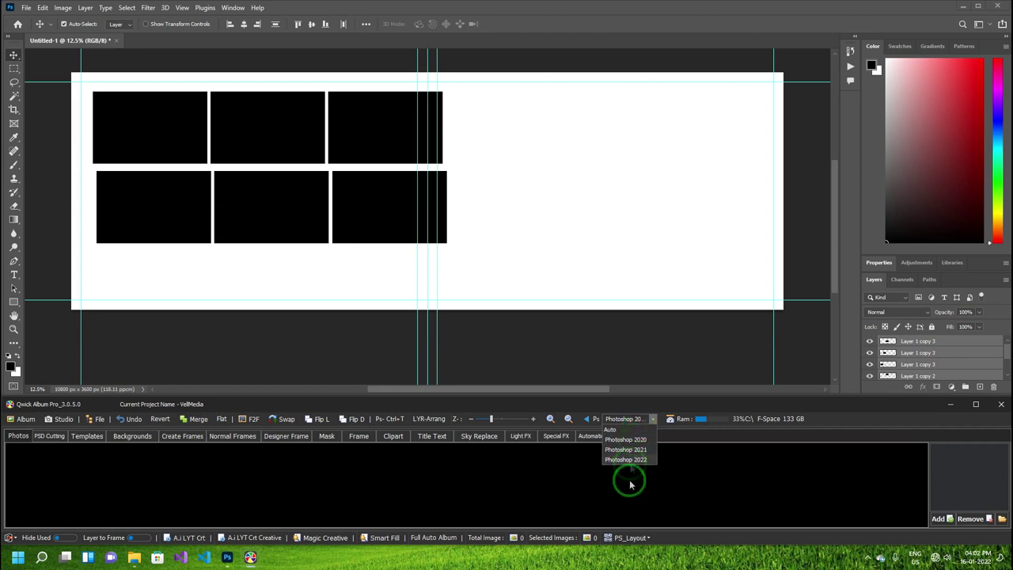
click(696, 464)
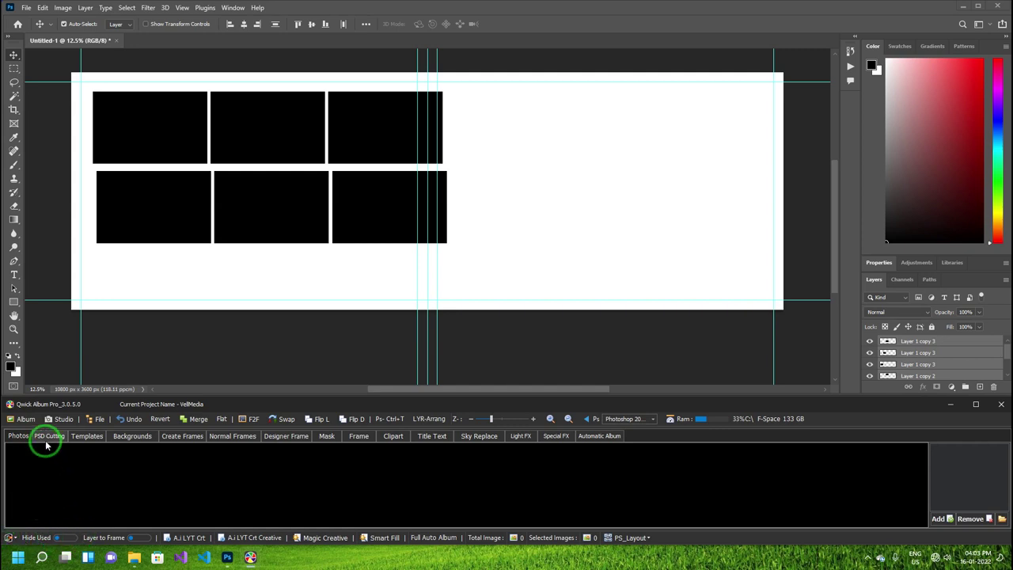
- Revisit PSD Cutting and Templates, return to Photos, and switch Hide Used on
click(49, 436)
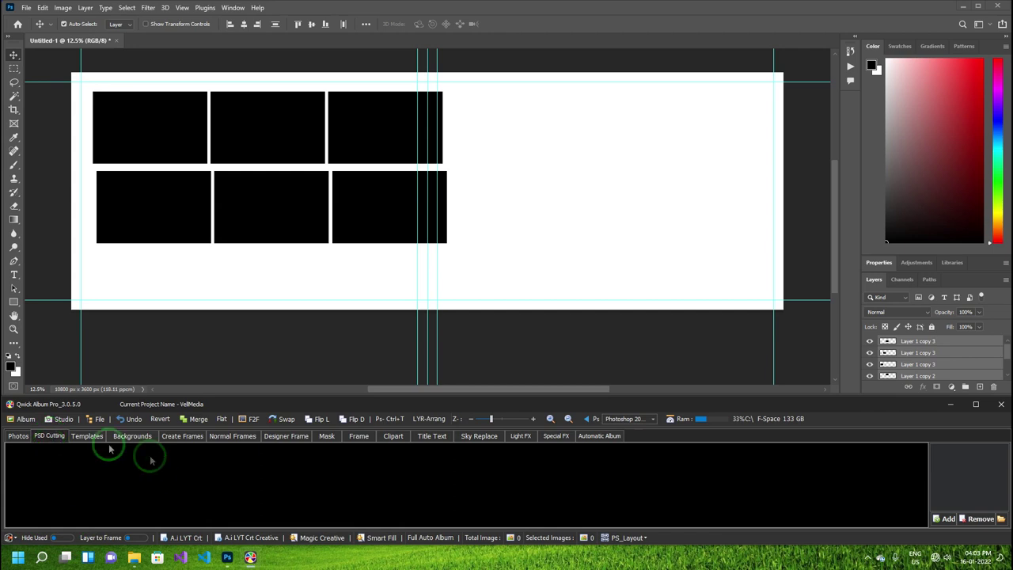
click(85, 437)
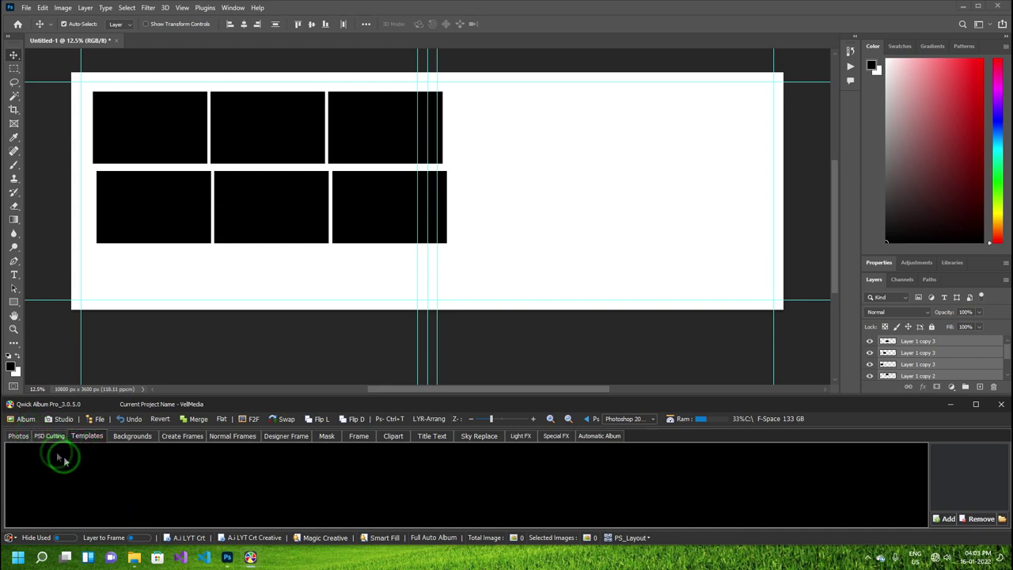
click(54, 436)
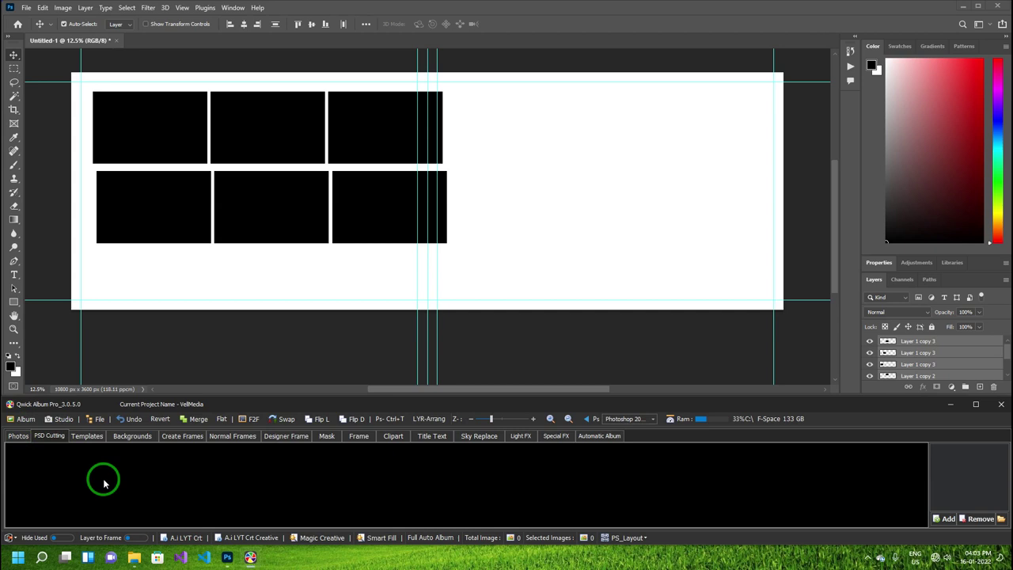
click(14, 437)
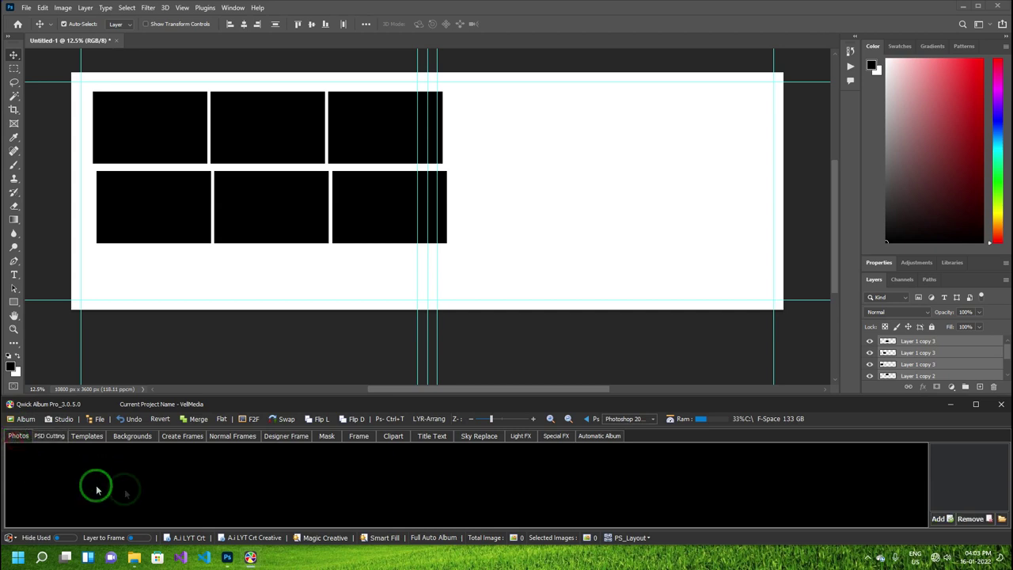
click(61, 540)
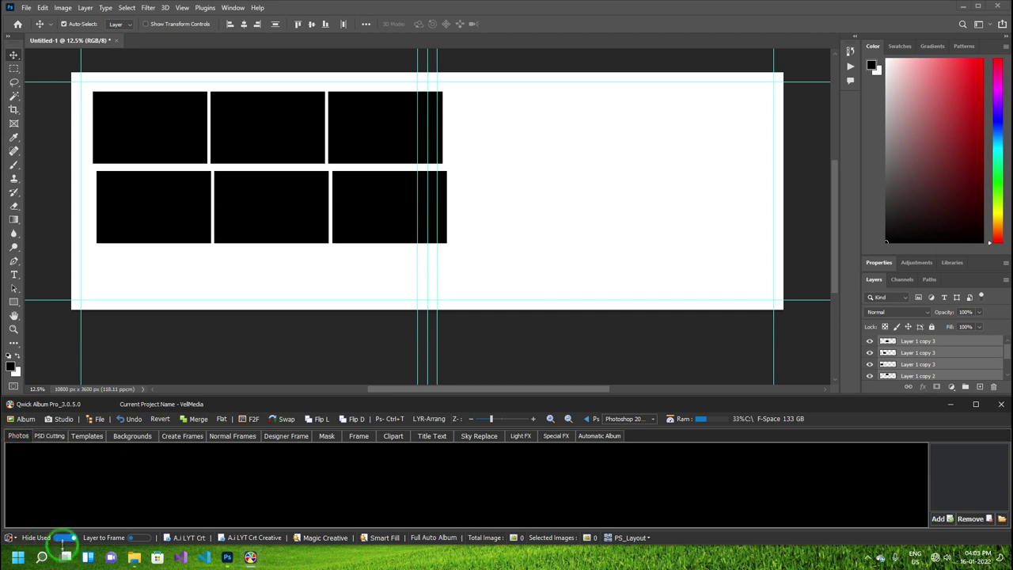